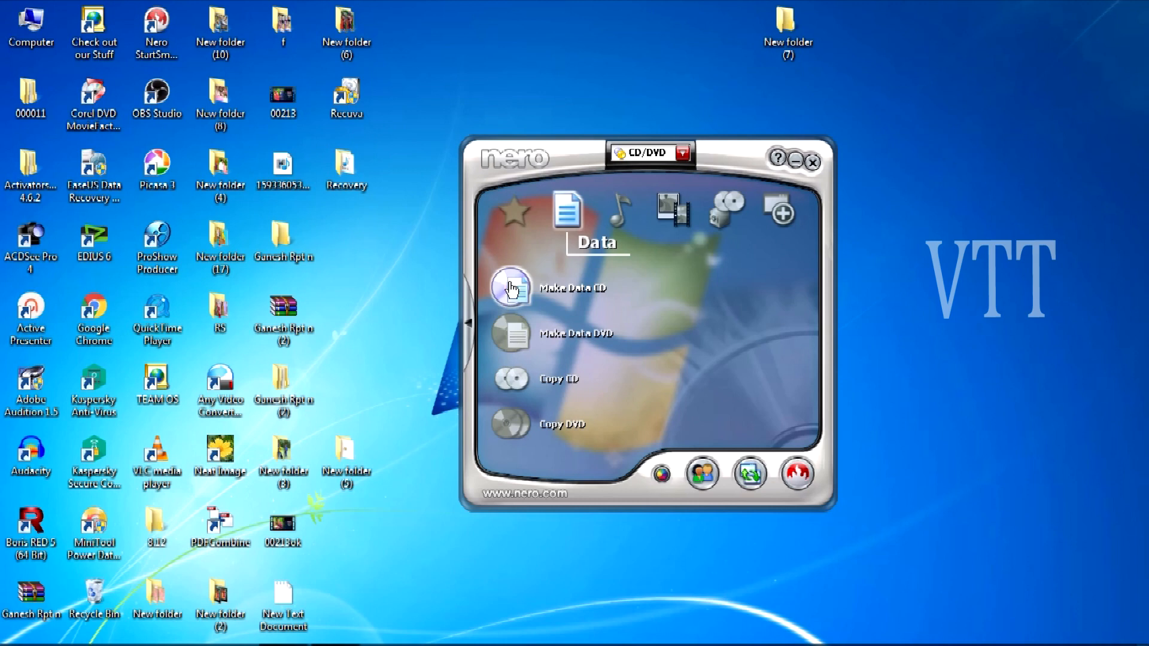
- Open a new data CD compilation in Nero Express and close its window
click(512, 289)
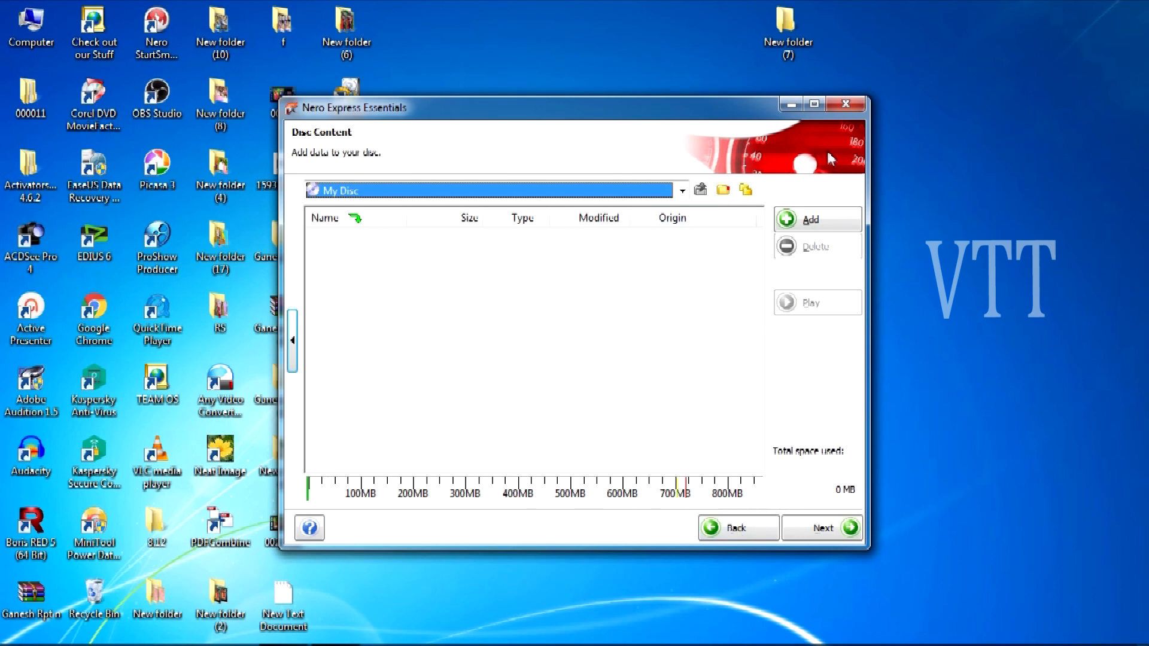
click(845, 104)
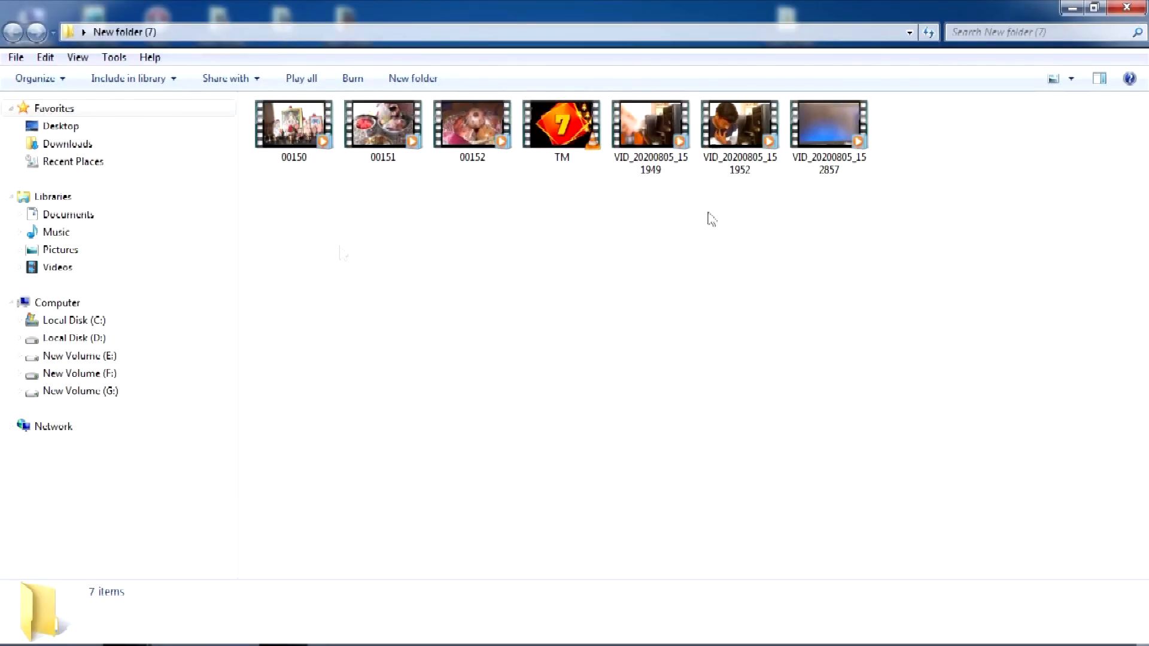
- Check the file type of video 00150 in its properties, and close them
click(281, 137)
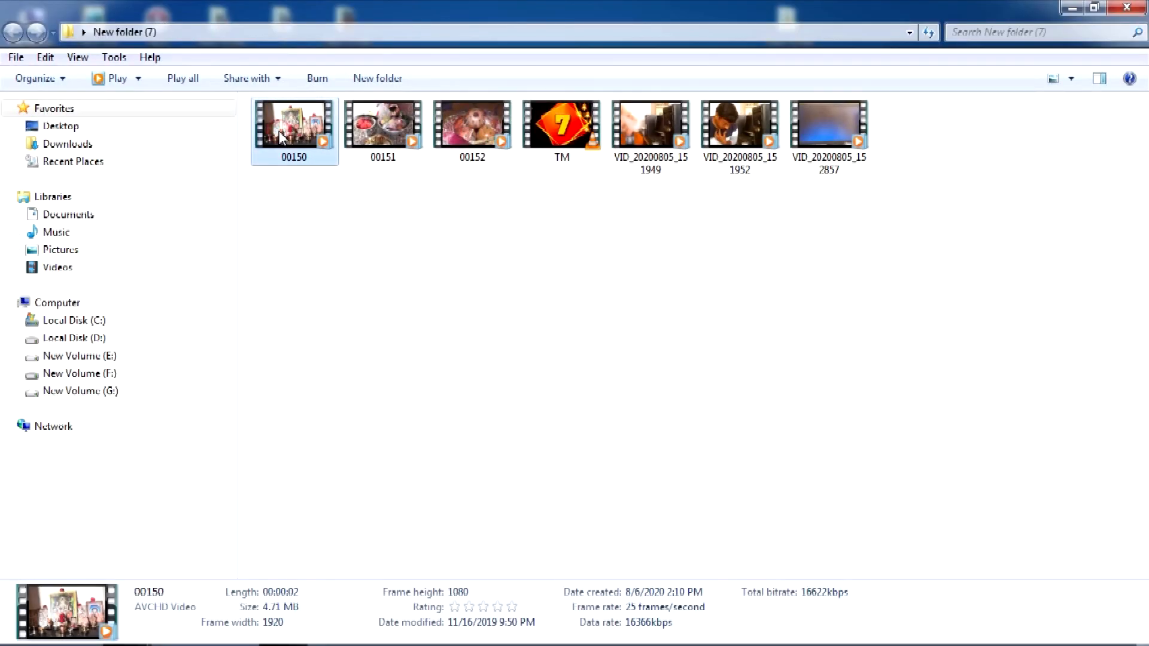
right_click(302, 146)
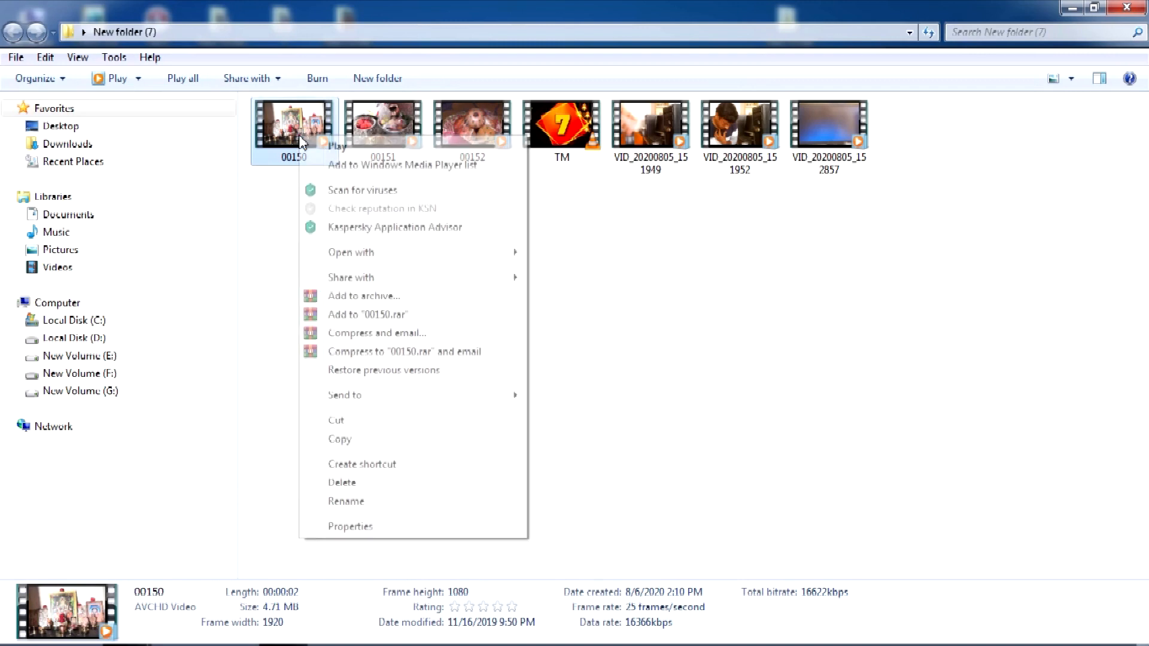
click(384, 532)
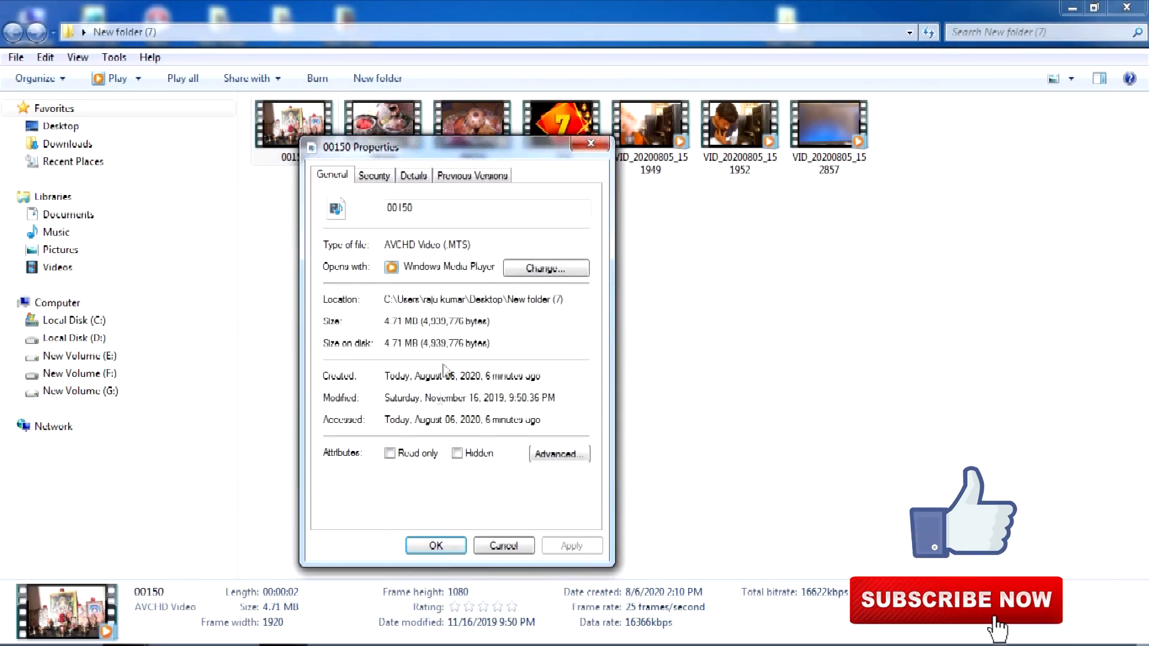
click(590, 143)
- Check the file type of the TM video in its properties, and close them
right_click(579, 135)
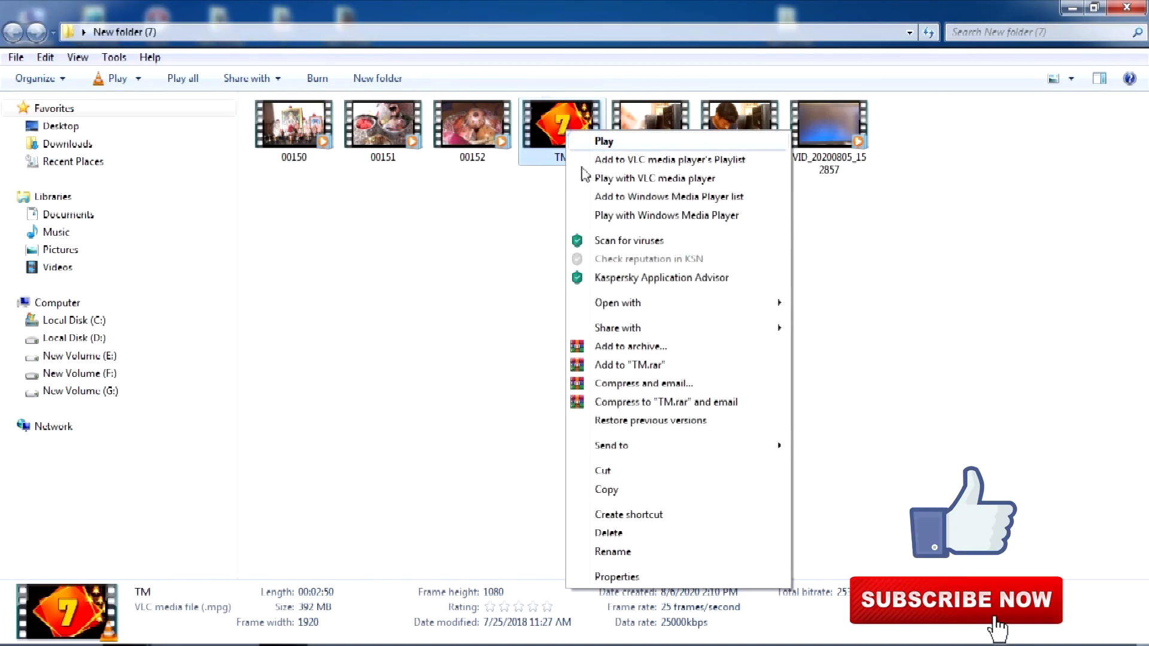
click(626, 576)
drag(766, 246, 735, 244)
key(Escape)
- Check the file type of video VID_20200805_151952 in its properties, highlighting the extension, and close them
right_click(748, 129)
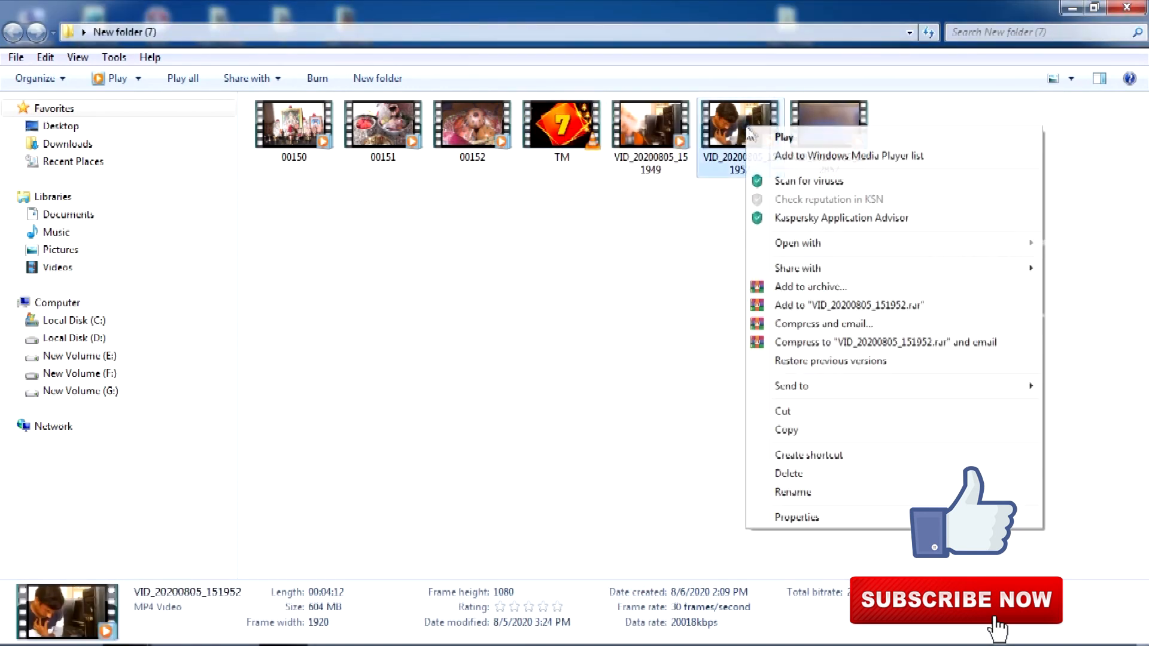
click(790, 518)
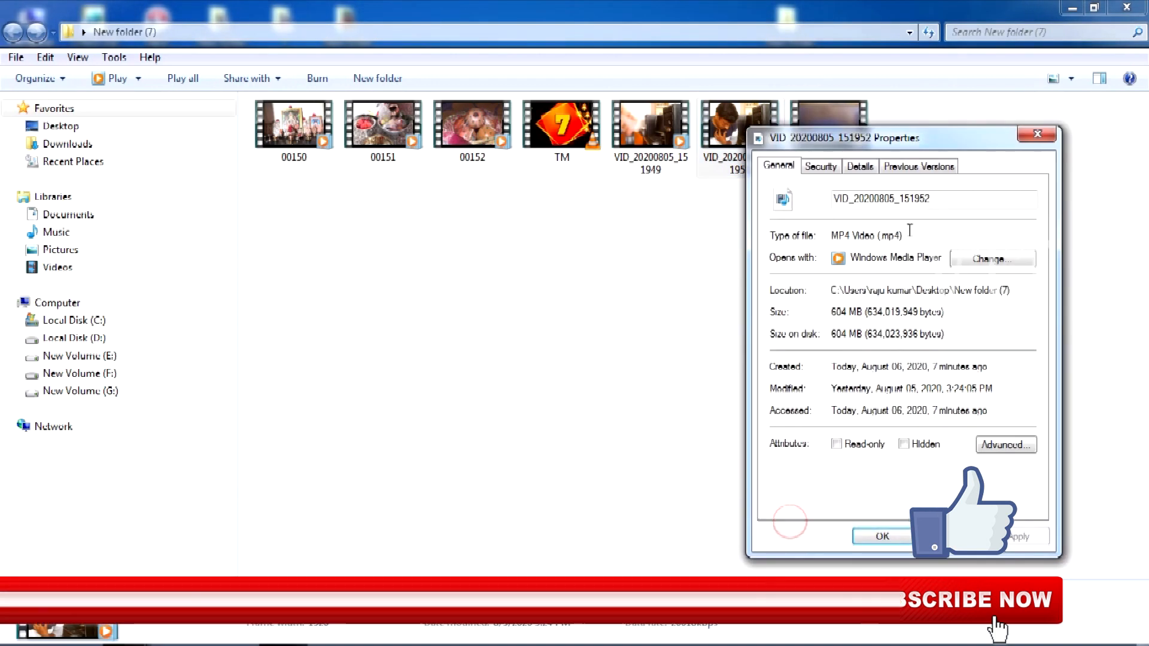
drag(908, 233, 876, 234)
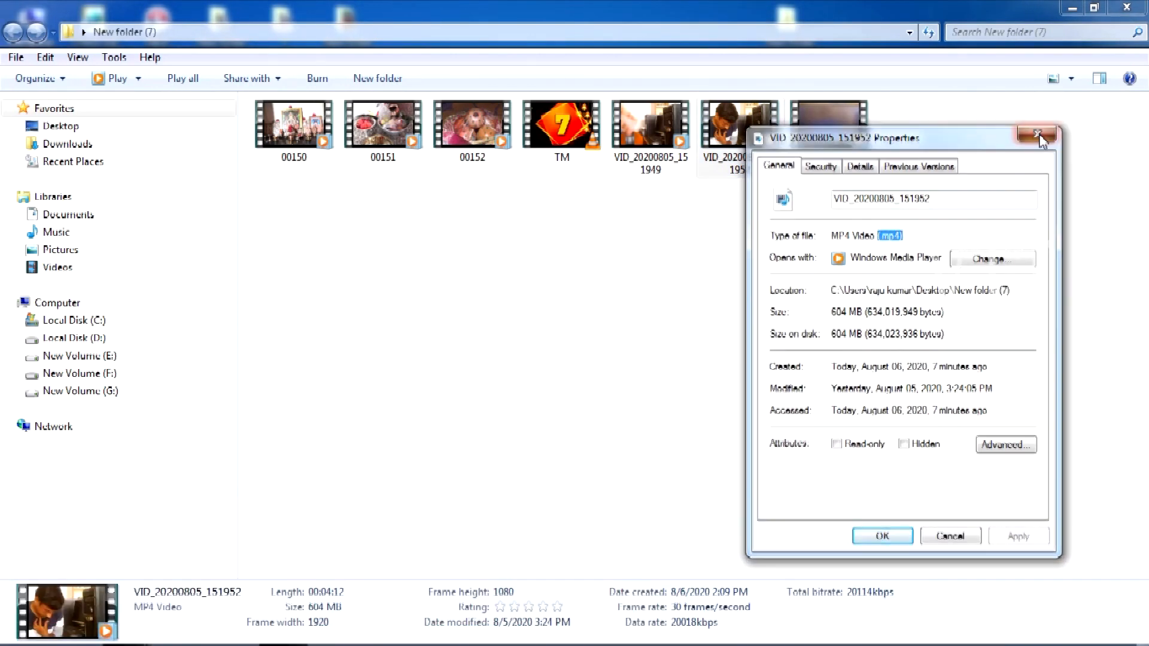
click(1038, 135)
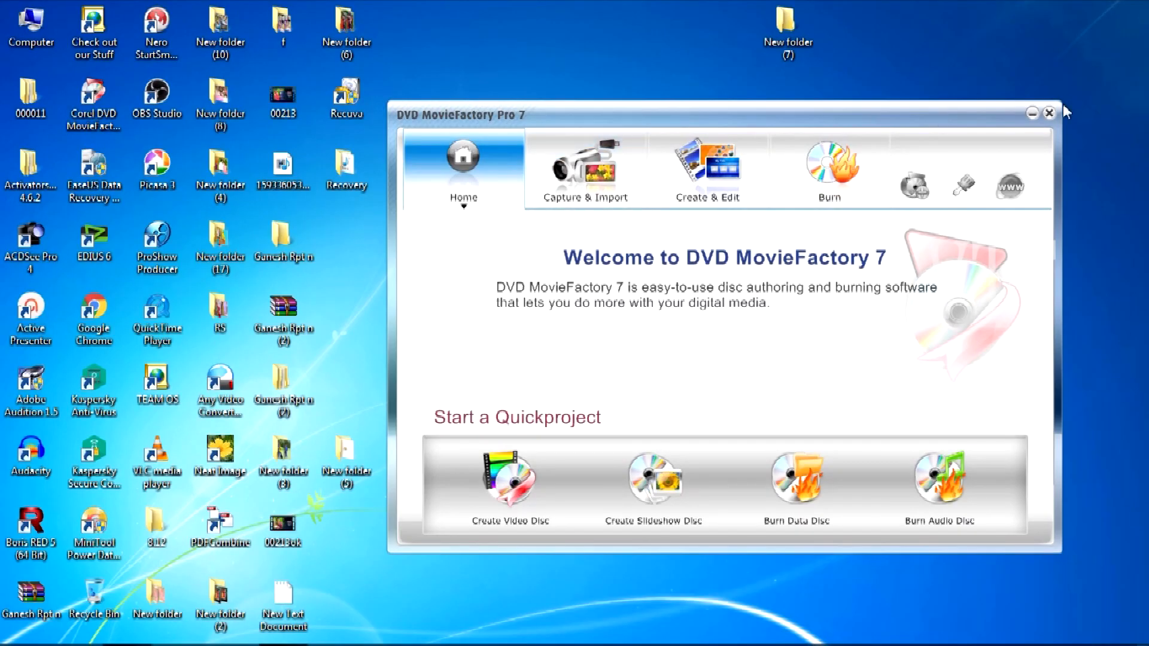
- Create a new video disc project in DVD MovieFactory with DVD as the disc and DVD-Video as the format
click(1050, 113)
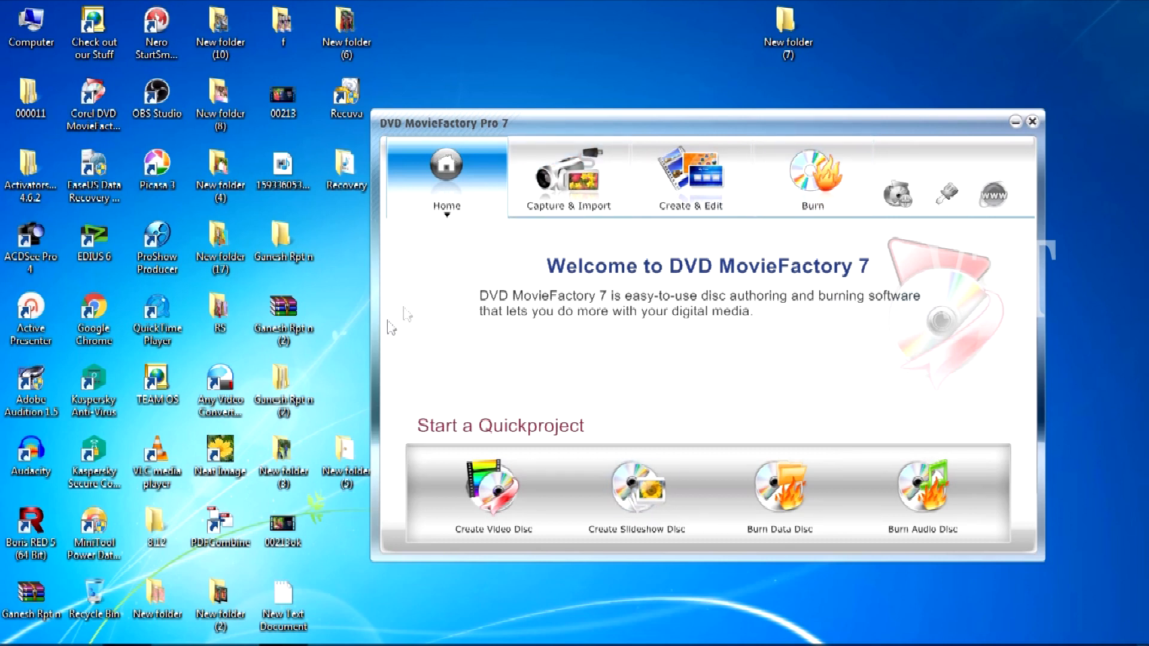
click(471, 510)
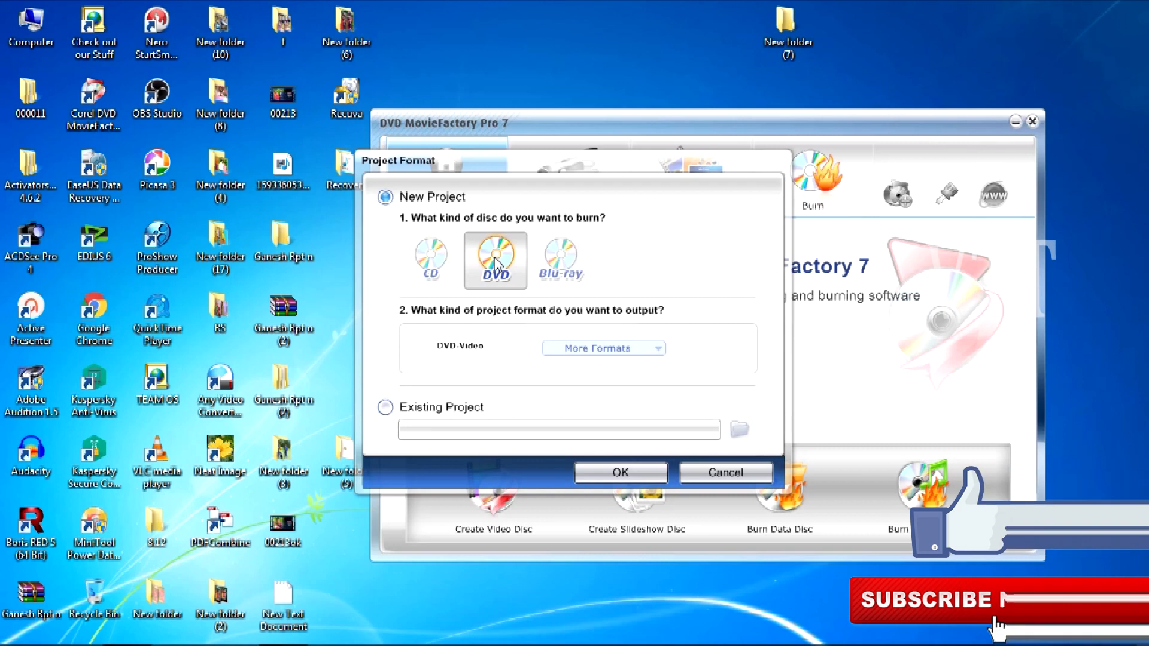
click(620, 473)
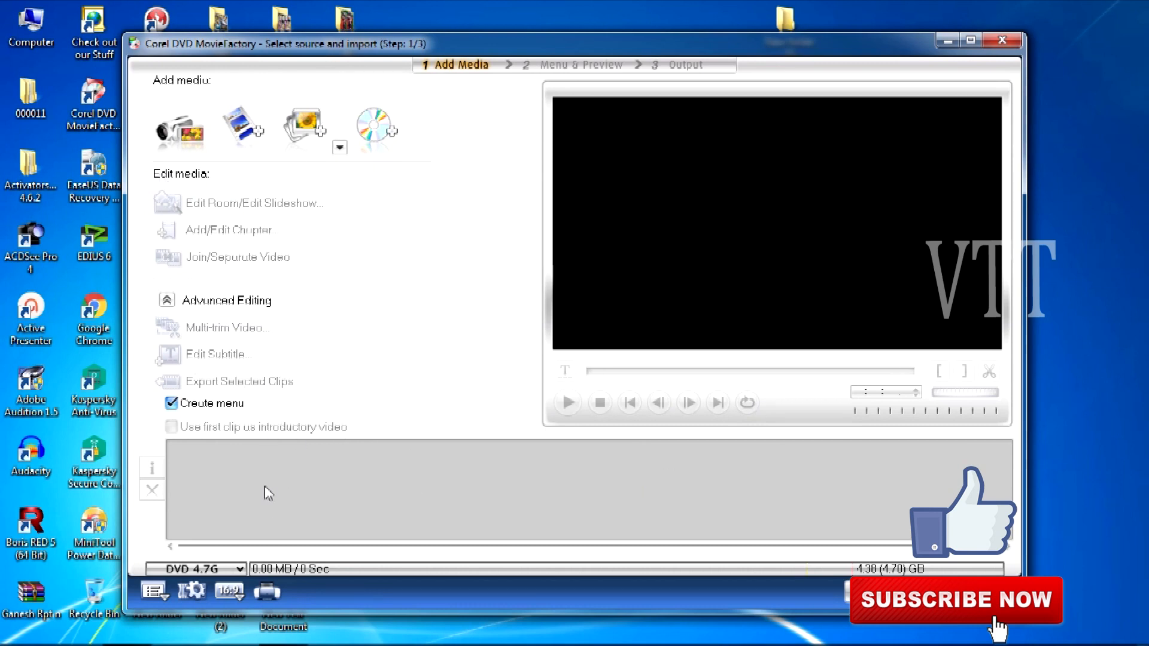
- Import videos 00150, 00151, 00152, TM and the two efectum clips from New folder (7) into the project
click(249, 135)
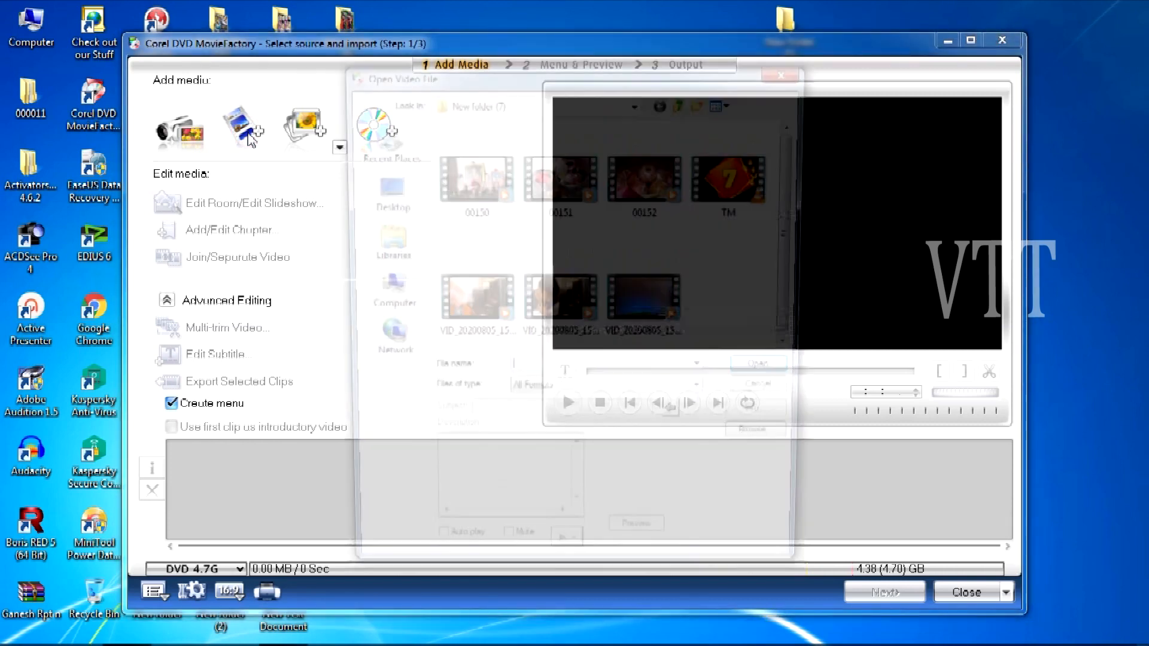
click(596, 101)
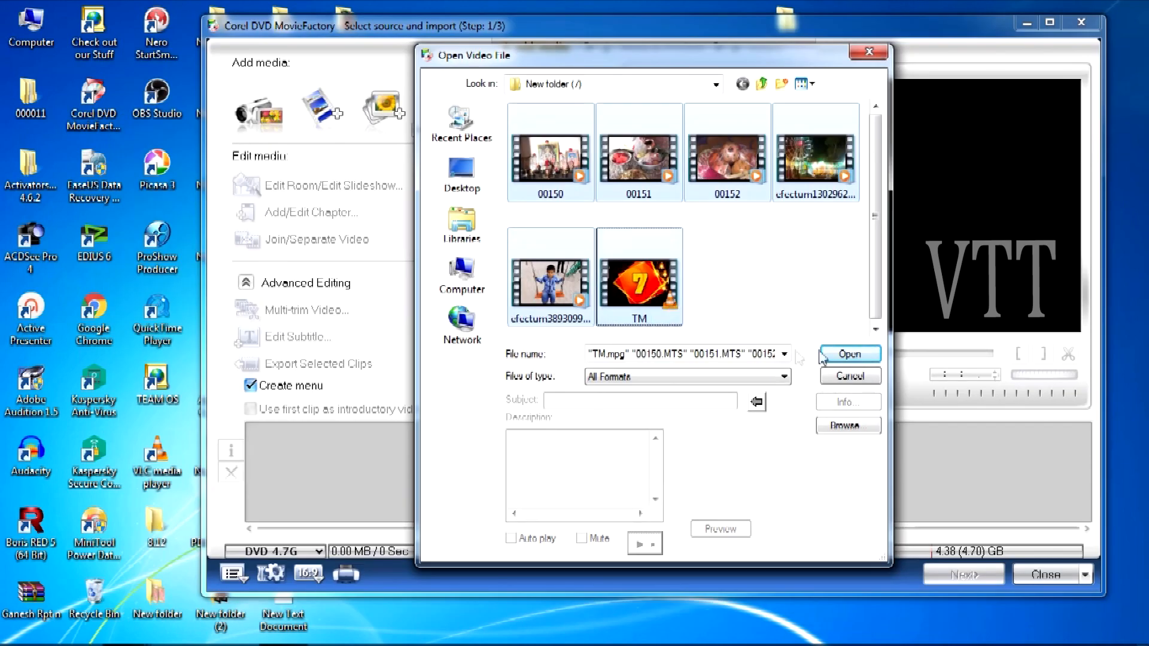
click(845, 354)
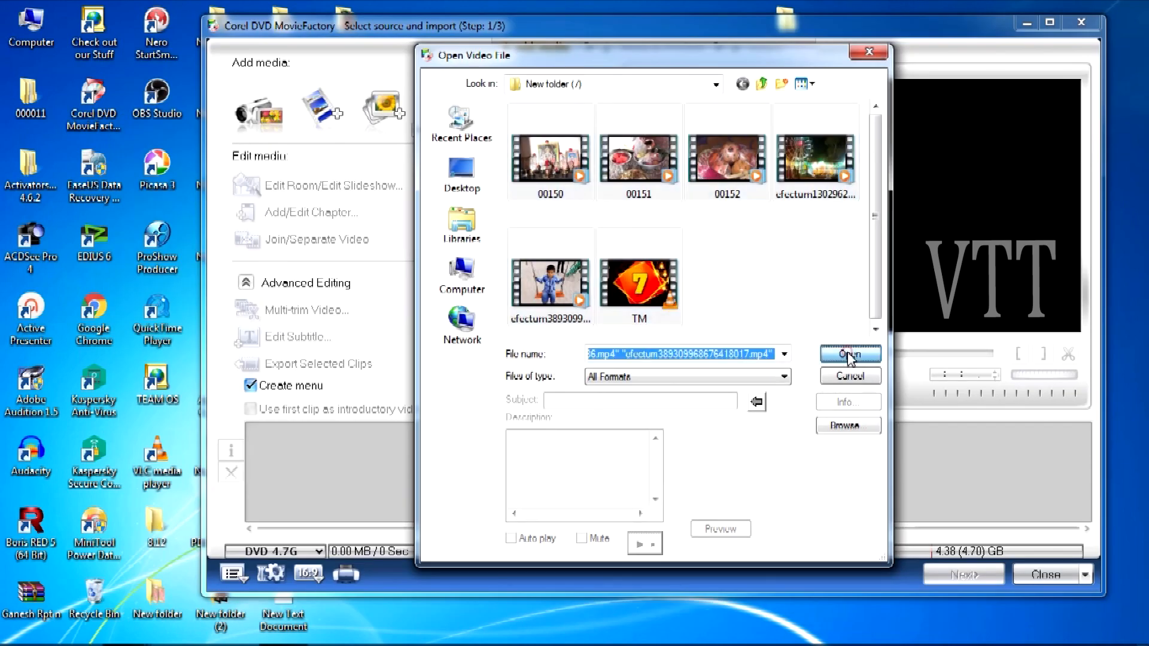
click(770, 270)
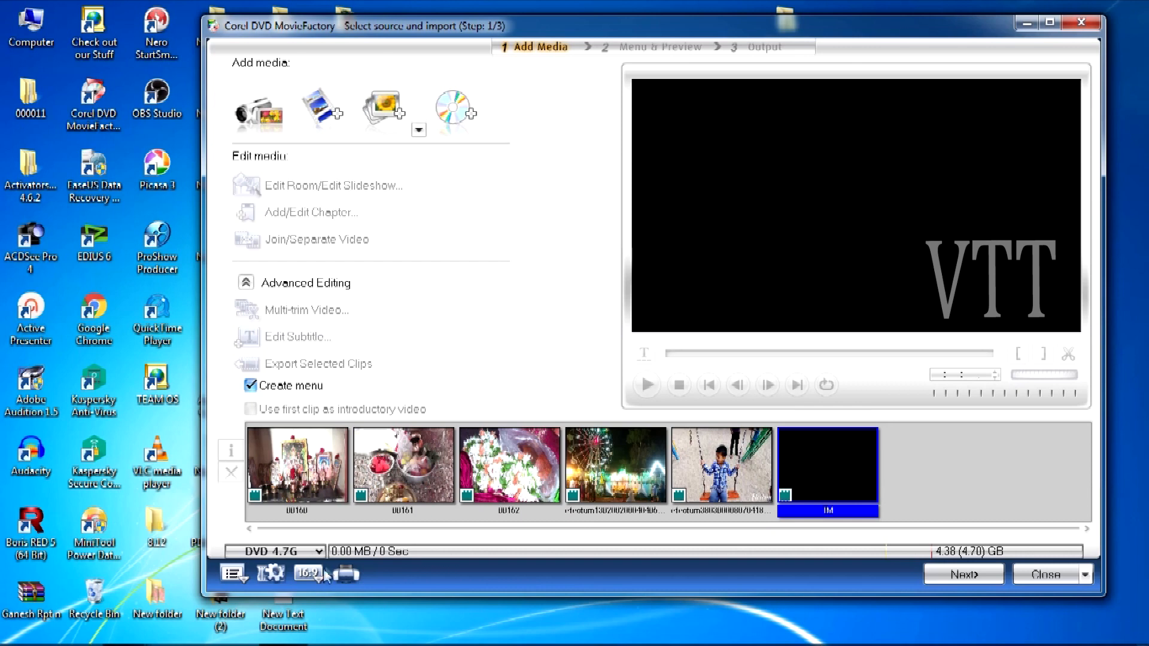
- Turn off menu creation, arrange the first three clips as 00152, 00151, 00150, and view the aspect ratio options
click(278, 387)
click(489, 461)
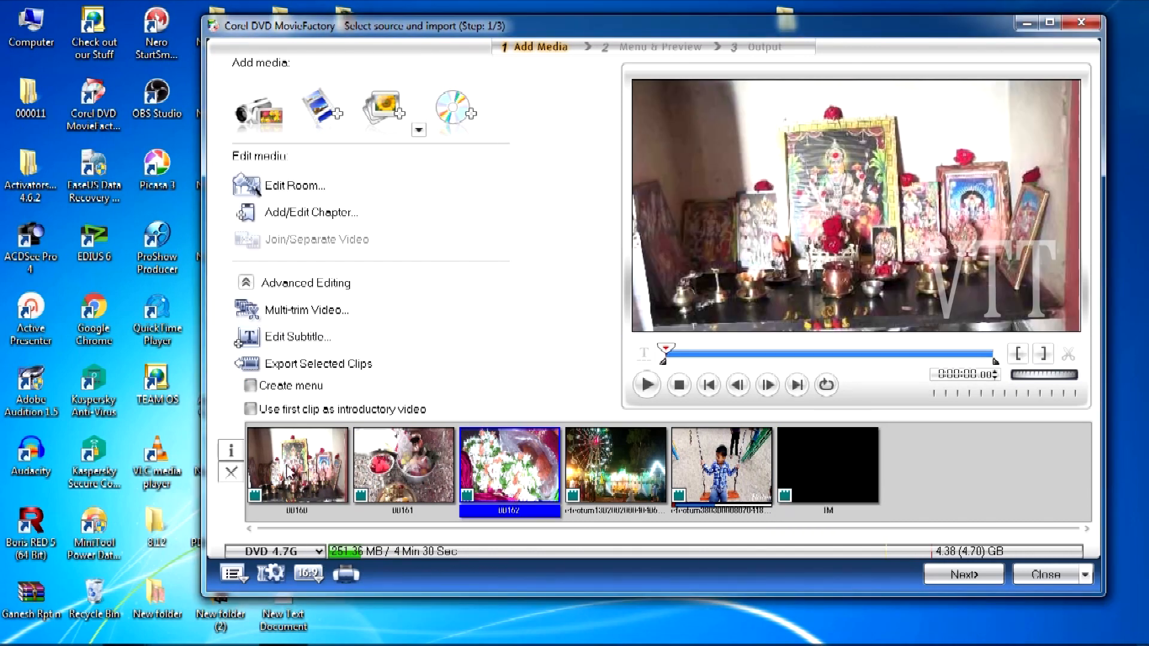
click(505, 469)
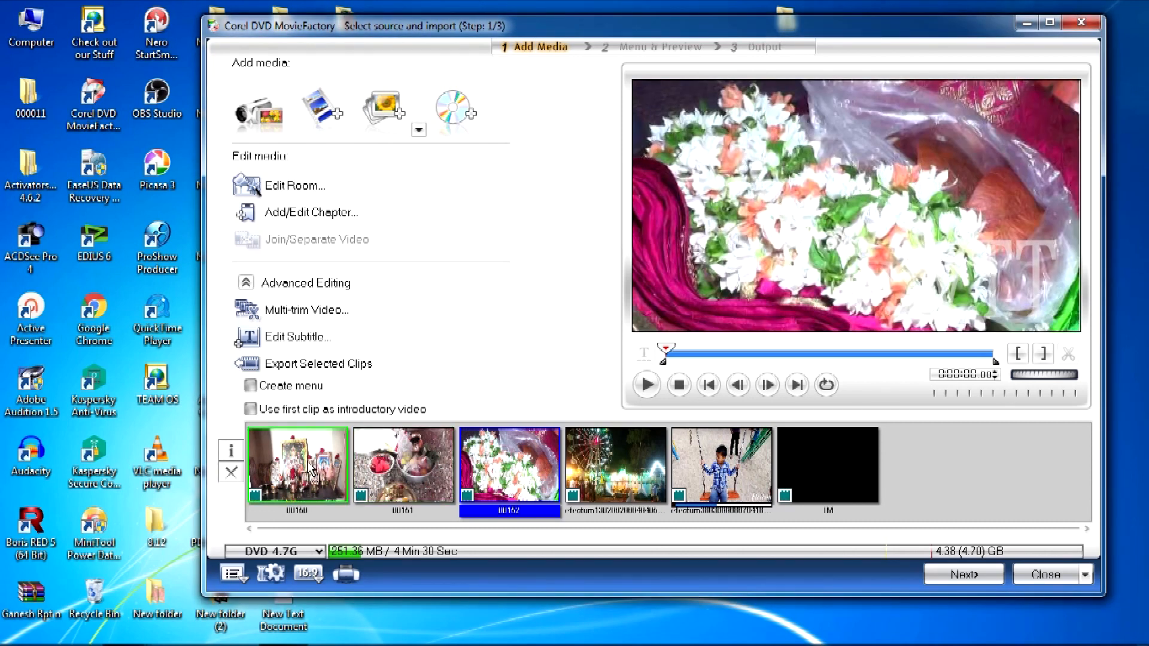
drag(308, 462, 306, 461)
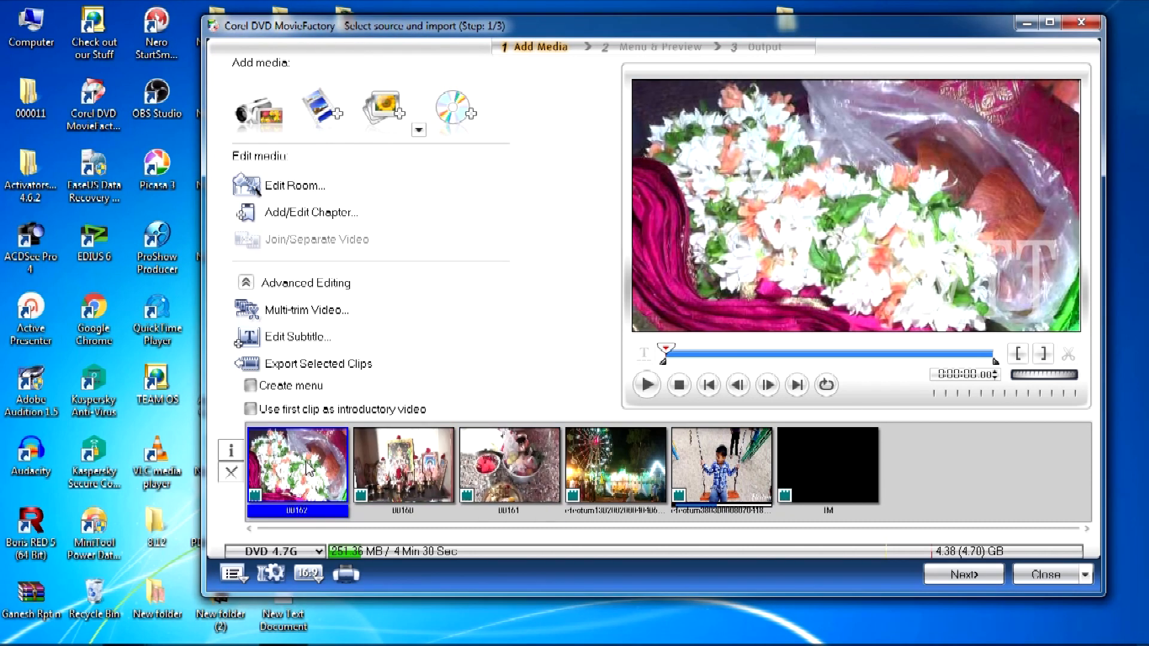
click(398, 467)
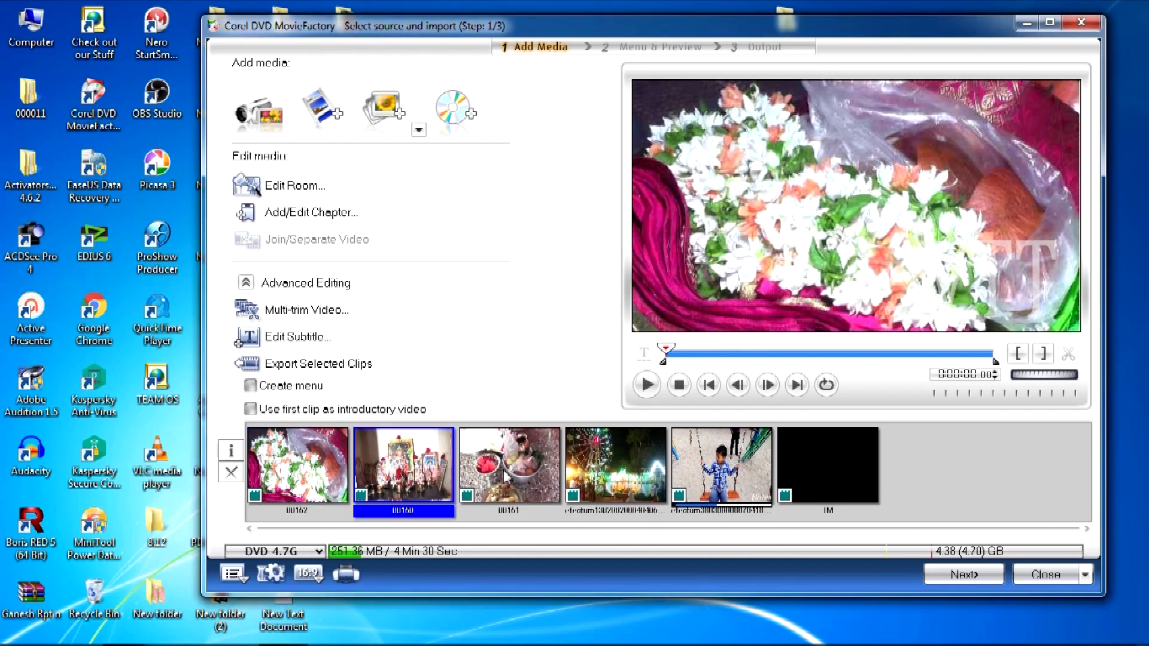
click(321, 576)
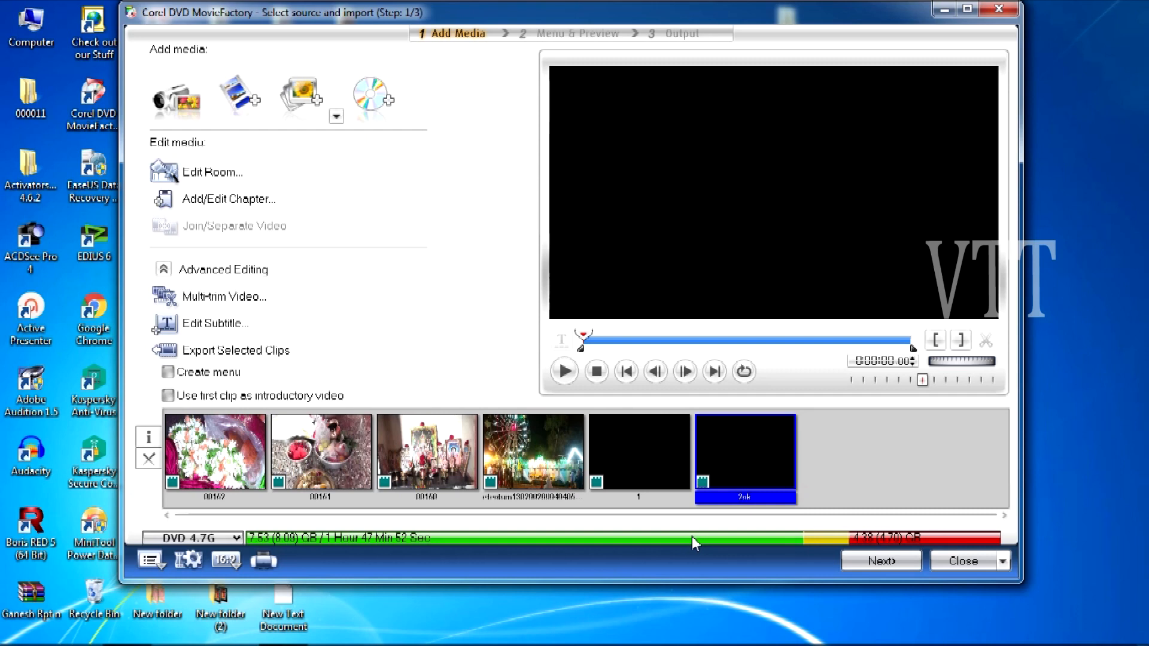
- Remove the last clip from the media sequence to reduce the project's size
mouse_move(748, 477)
click(753, 456)
key(Delete)
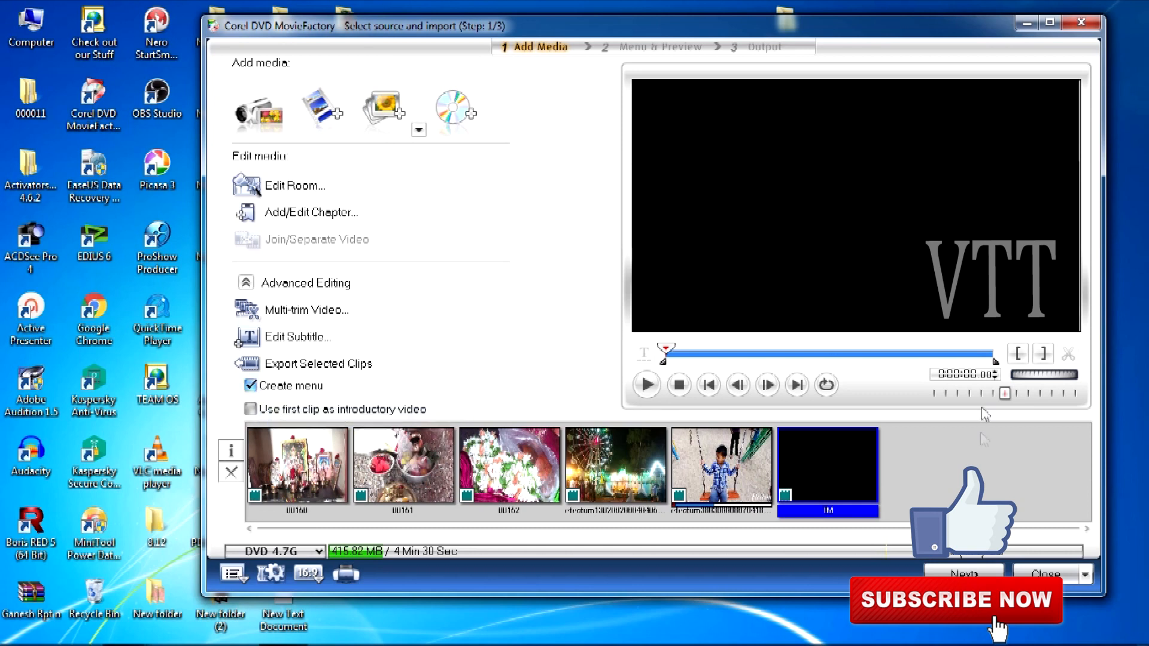
- Advance the project through the preview stage to the disc output settings
click(955, 572)
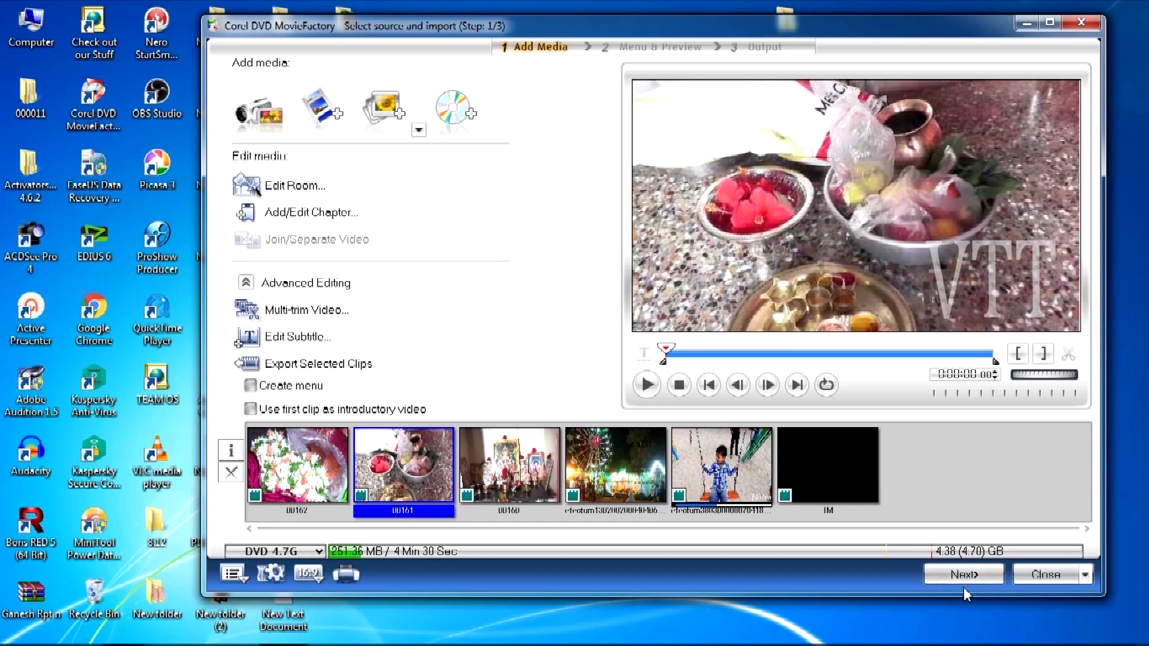
click(950, 573)
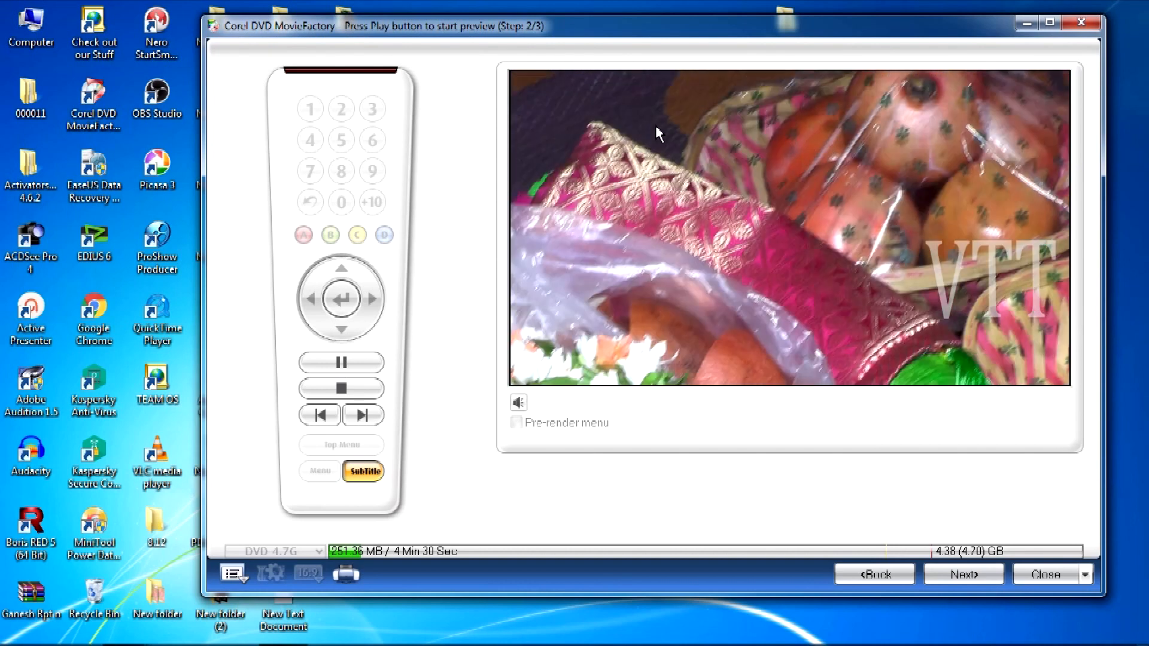
click(963, 574)
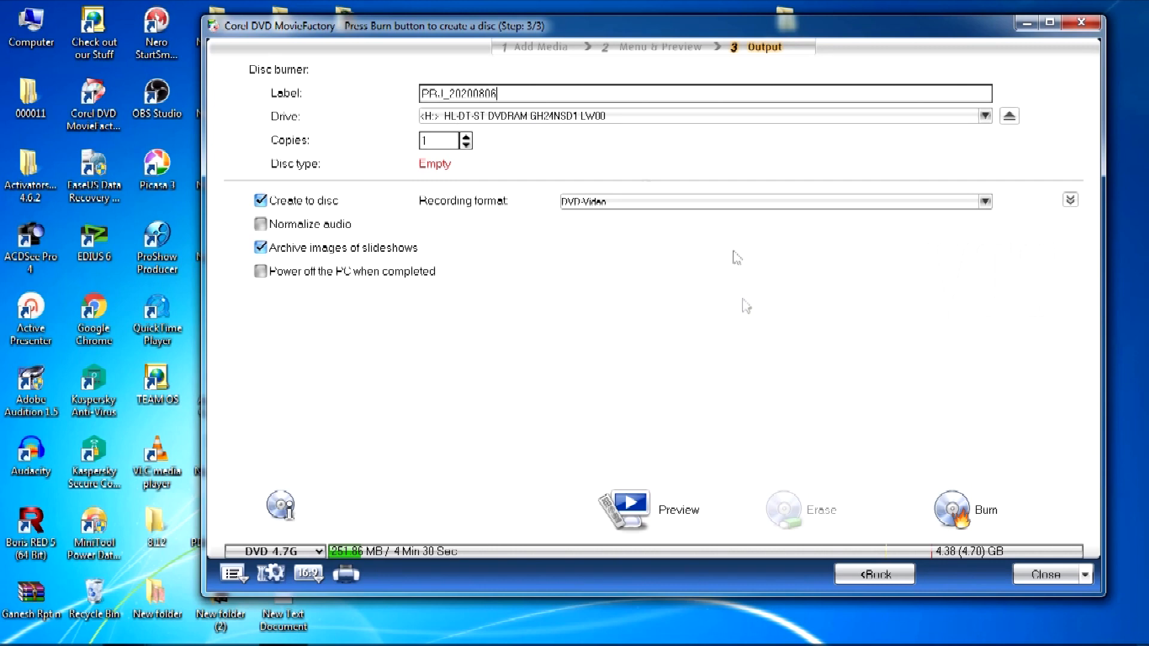
- Turn off archiving of slideshow images and burn one copy of the project as a DVD-Video disc
click(260, 247)
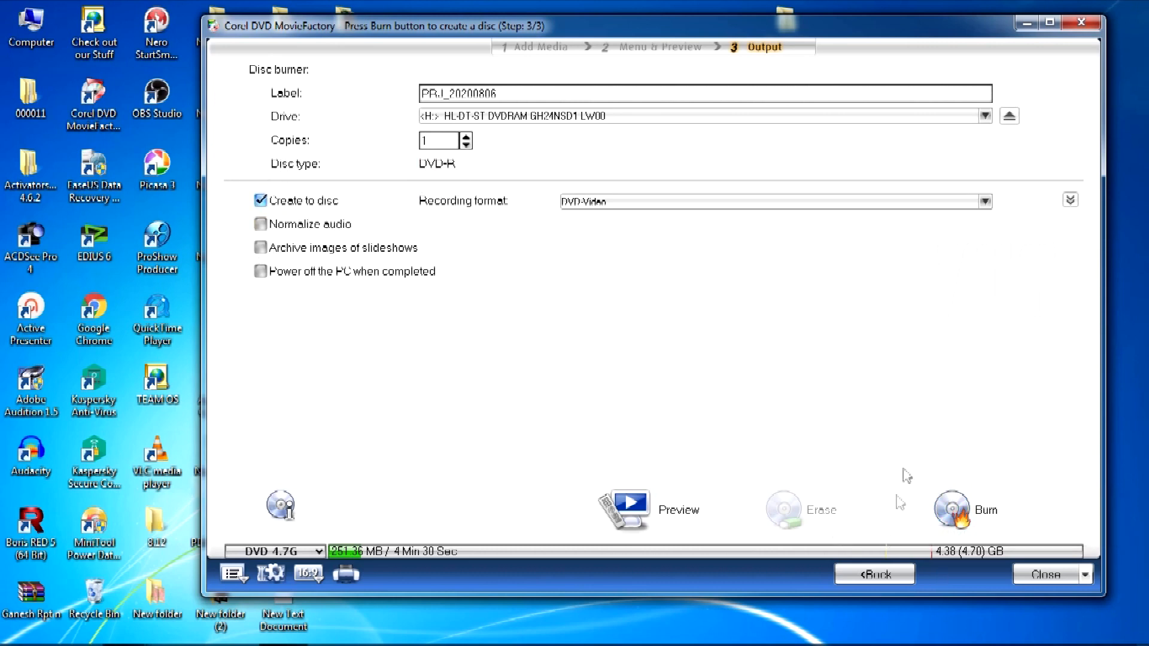
click(954, 511)
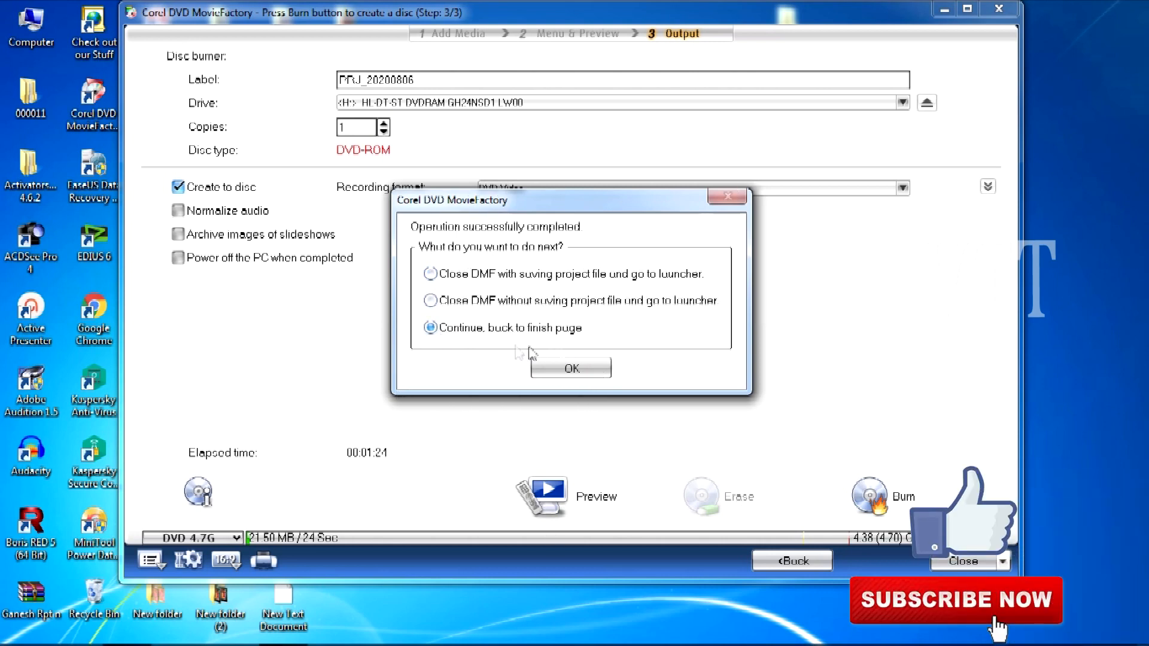
- Continue back to the finish page and close the project without saving it
click(578, 361)
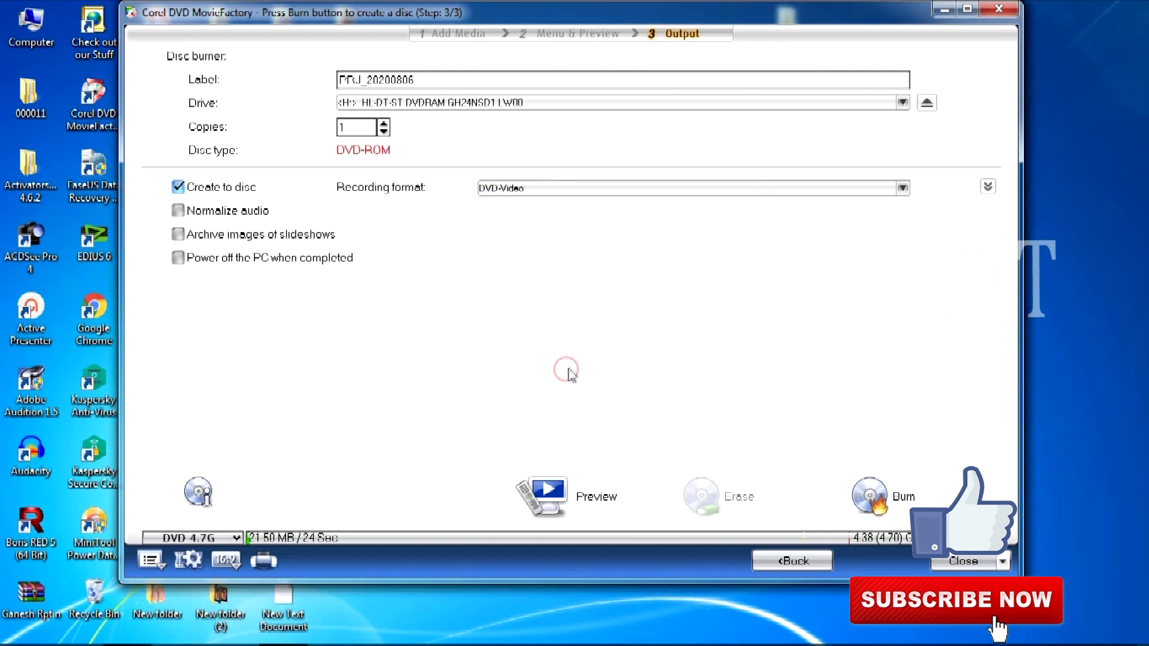
click(999, 8)
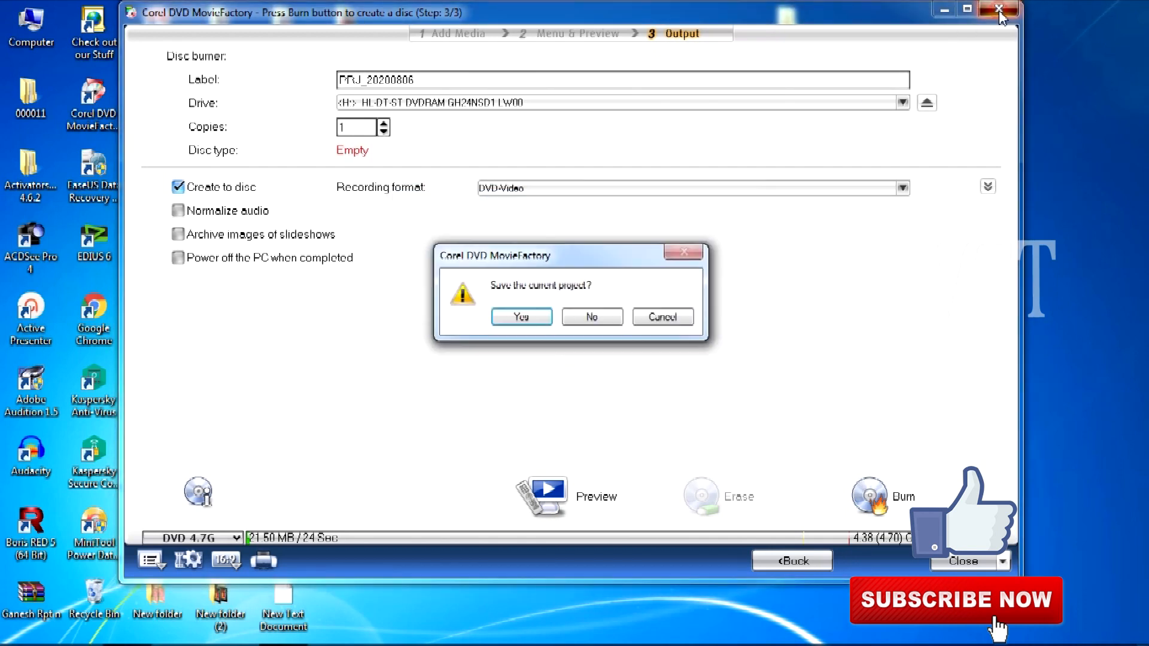
click(583, 323)
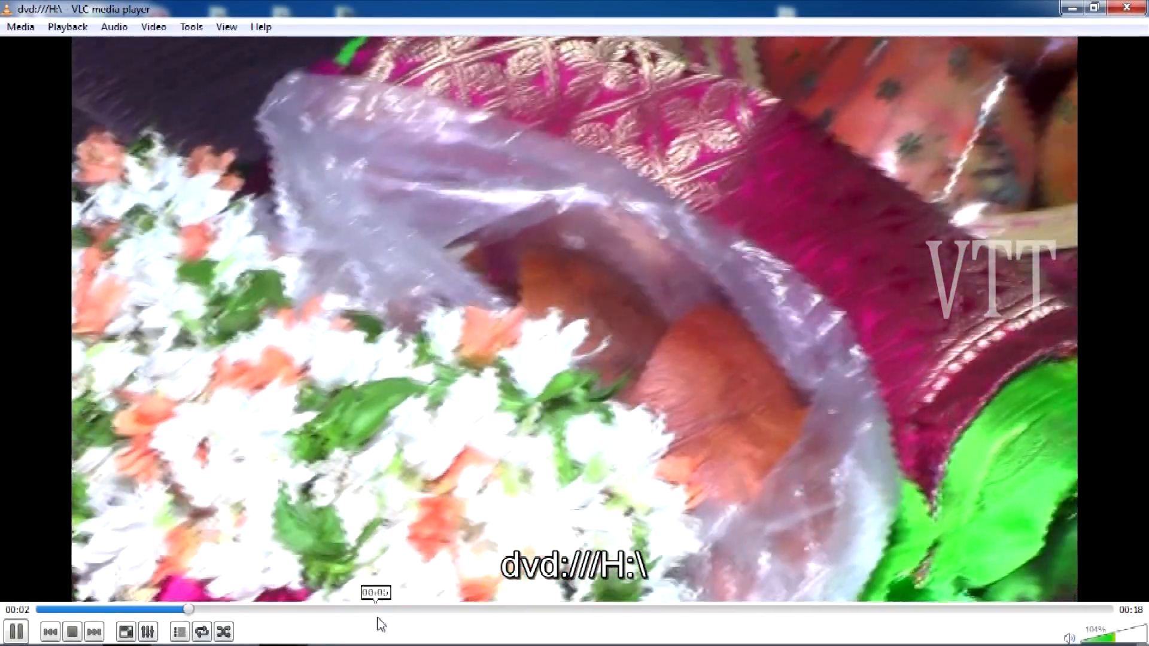
- Skip ahead to about 00:05 in the burned DVD's playback in VLC media player
click(377, 609)
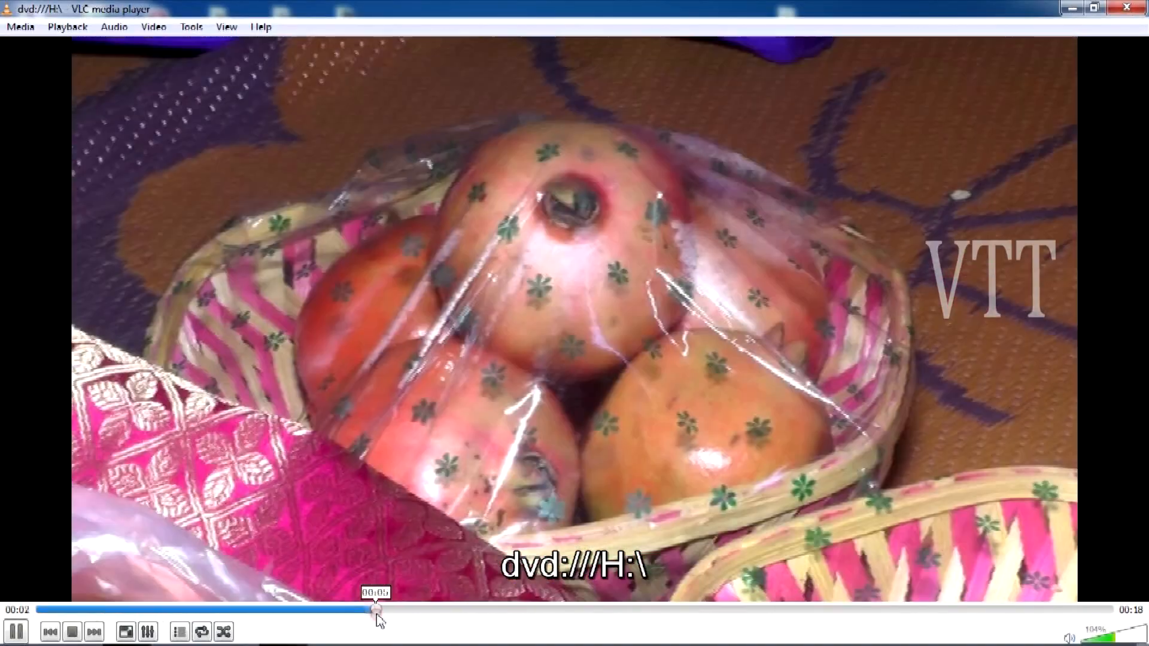